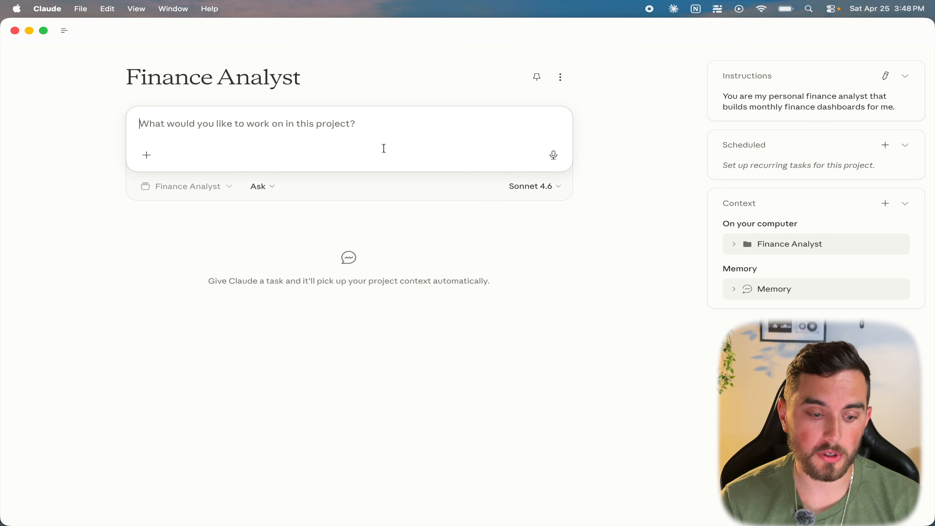
Switch to VS Code and review the reference files category_rules.md, dashboard_style.md and metrics.md.
{"action": "key", "text": "ctrl+Up"}
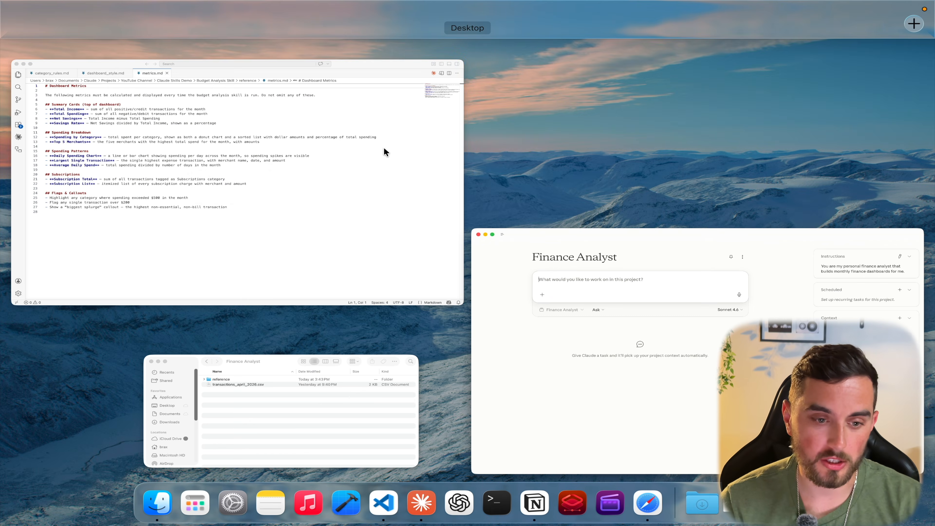
{"action": "left_click", "coordinate": [315, 188]}
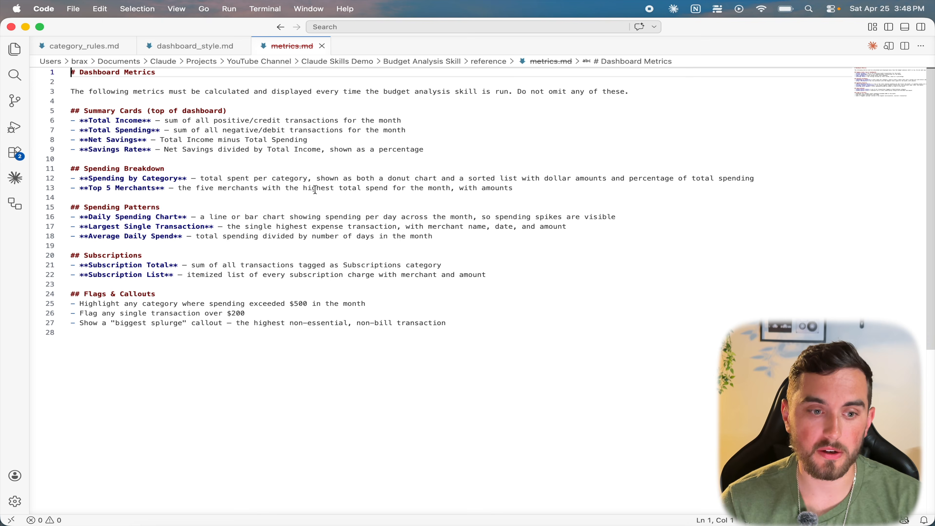
{"action": "left_click", "coordinate": [97, 47]}
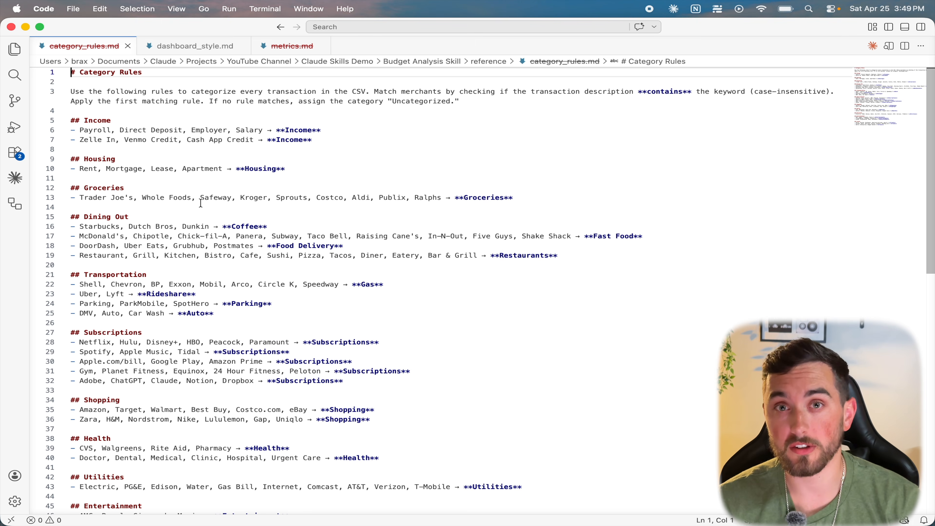
{"action": "key", "text": "ctrl+Tab"}
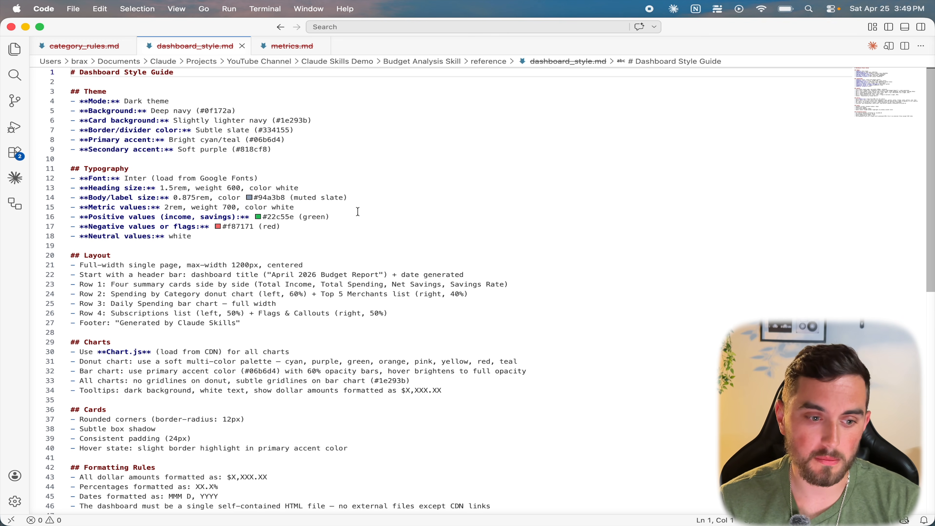
{"action": "scroll", "coordinate": [357, 211], "scroll_direction": "down", "scroll_amount": 5}
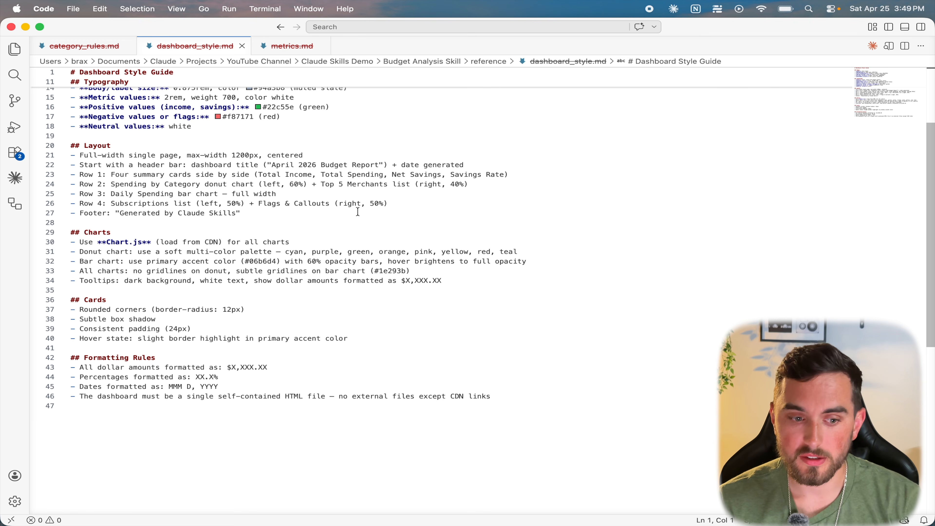
{"action": "scroll", "coordinate": [358, 211], "scroll_direction": "up", "scroll_amount": 6}
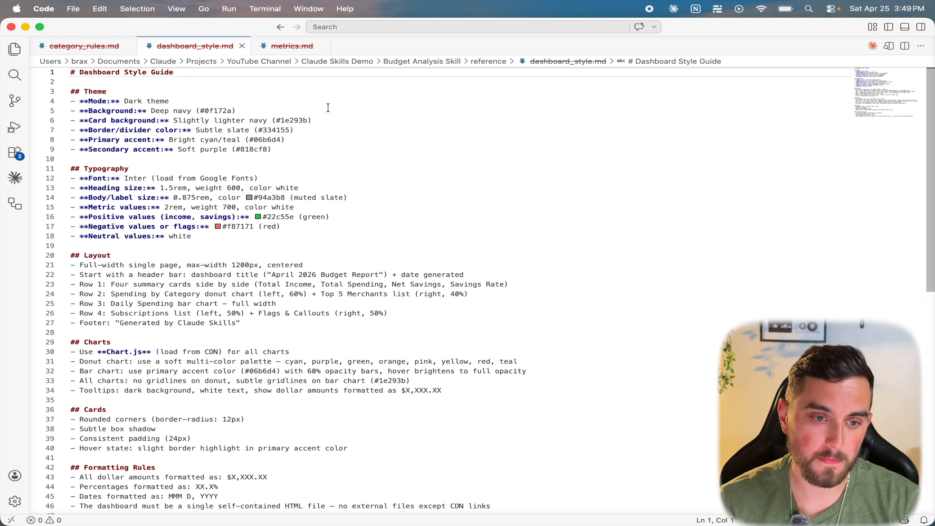
{"action": "left_click", "coordinate": [291, 44]}
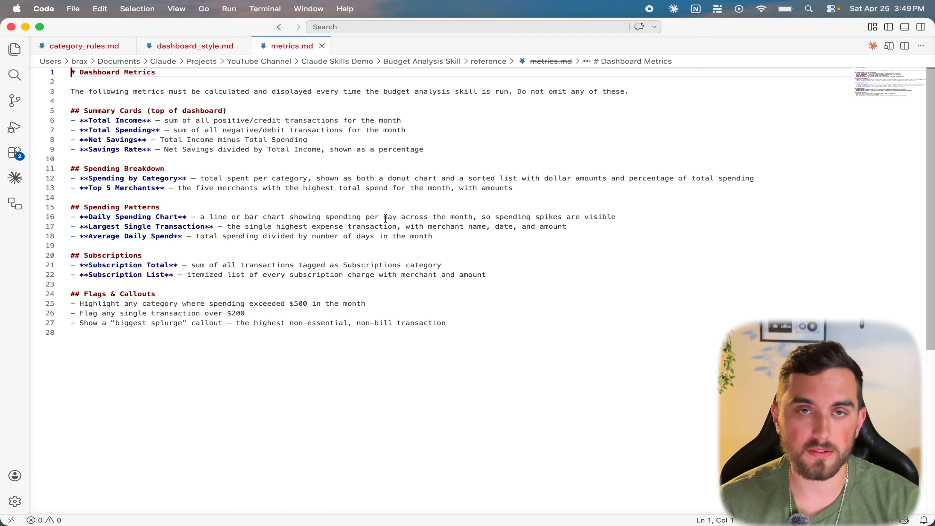
Switch to the Finance Analyst folder in Finder, check the contents of its reference subfolder, and return to the parent folder.
{"action": "key", "text": "super+Tab"}
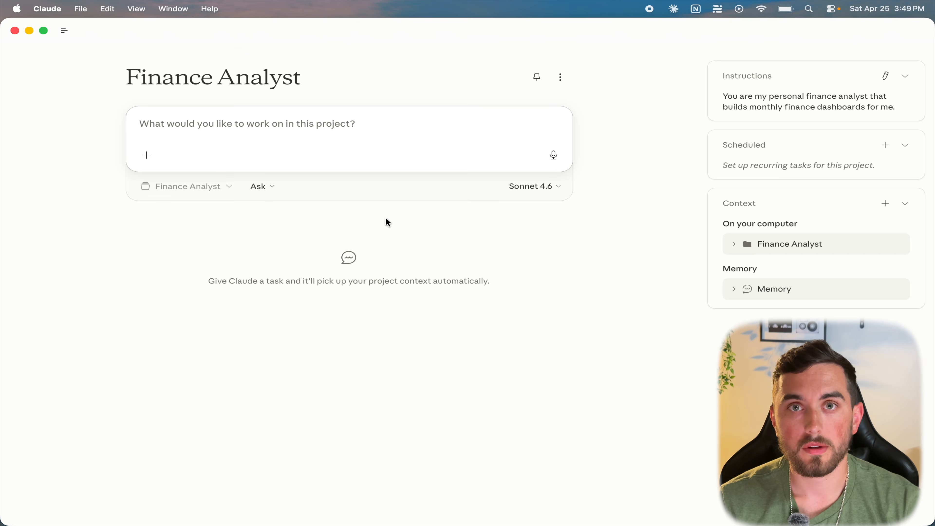
{"action": "key", "text": "ctrl+Up"}
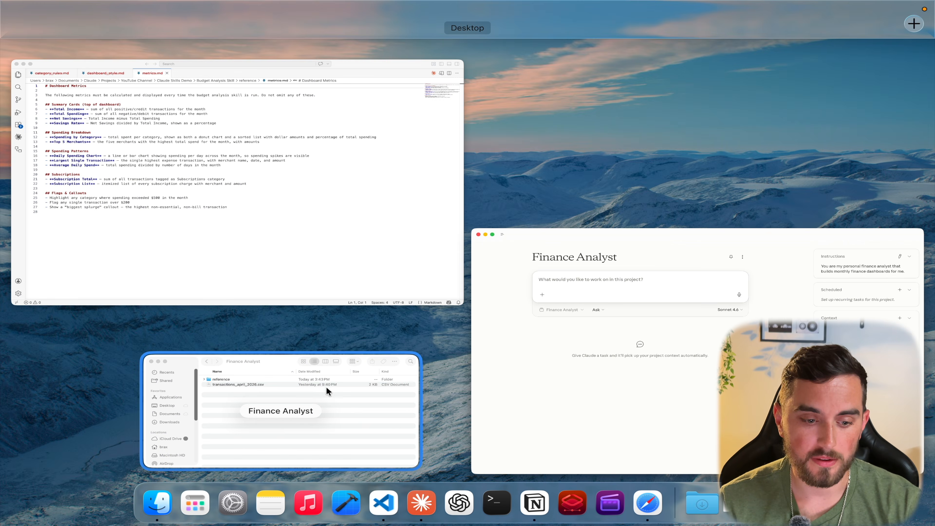
{"action": "left_click", "coordinate": [325, 389]}
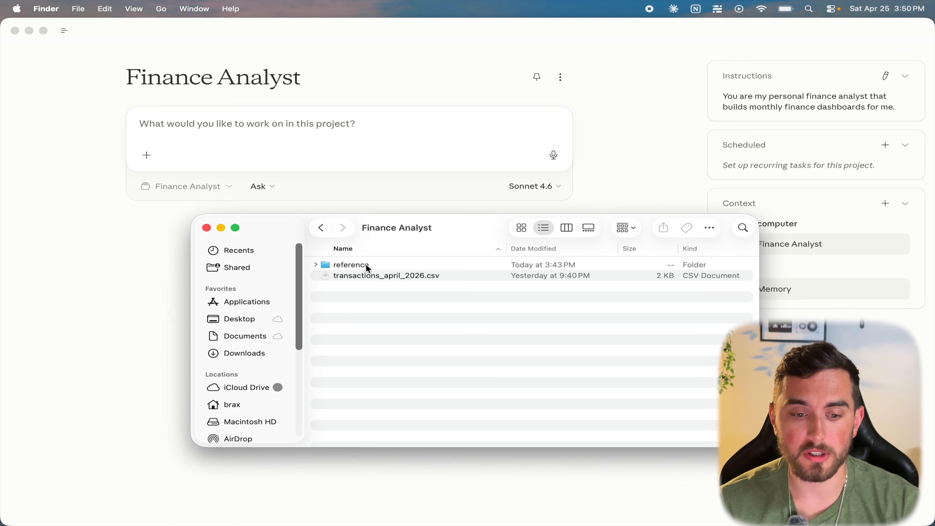
{"action": "double_click", "coordinate": [353, 265]}
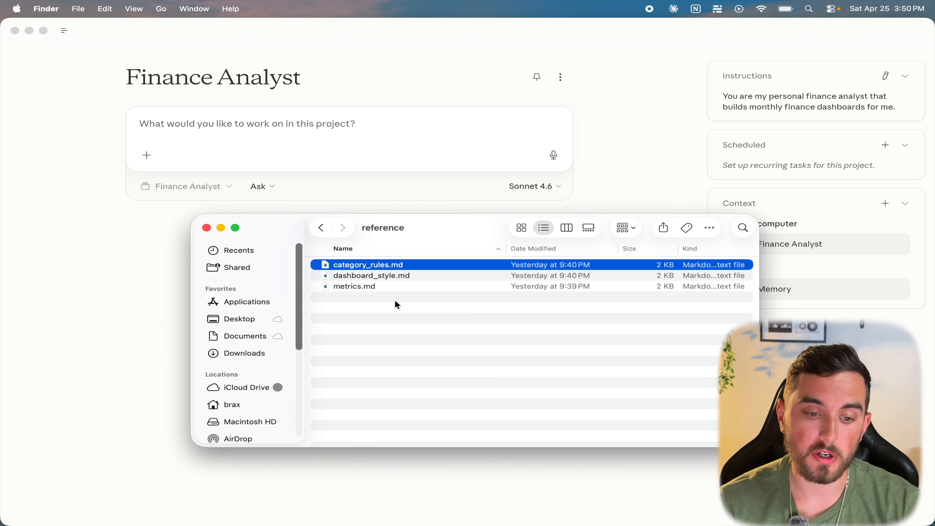
{"action": "left_click", "coordinate": [320, 228]}
Send Claude a prompt to build a budget-analysis SKILL.md that uses metrics.md, category_rules.md and dashboard_style.md to turn a transactions CSV into a self-contained HTML dashboard.
{"action": "left_click", "coordinate": [325, 123]}
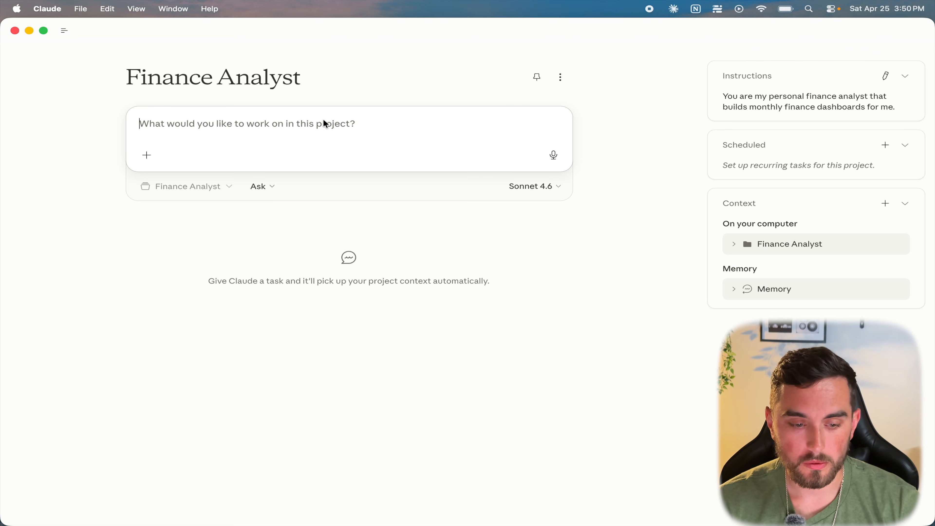
{"action": "key", "text": "super+v"}
{"action": "scroll", "coordinate": [346, 176], "scroll_direction": "up", "scroll_amount": 5}
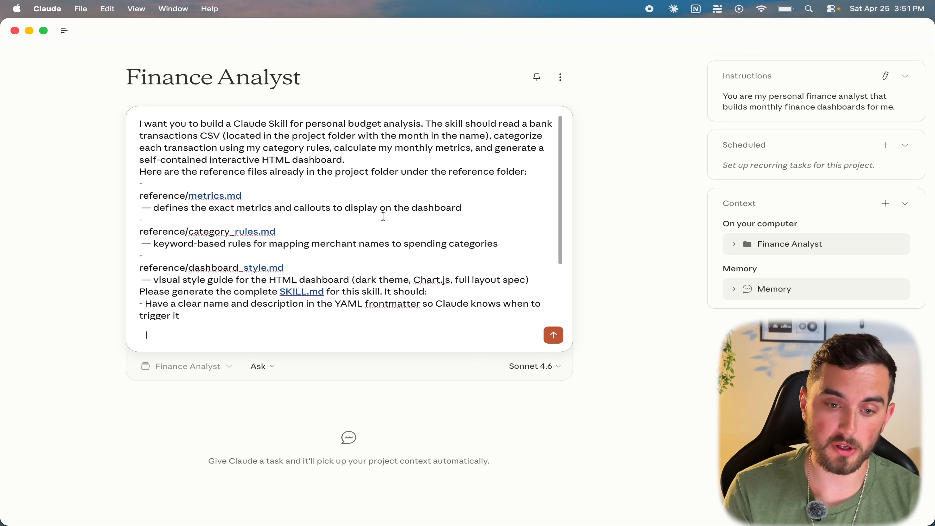
{"action": "scroll", "coordinate": [383, 216], "scroll_direction": "down", "scroll_amount": 2}
{"action": "scroll", "coordinate": [383, 208], "scroll_direction": "up", "scroll_amount": 2}
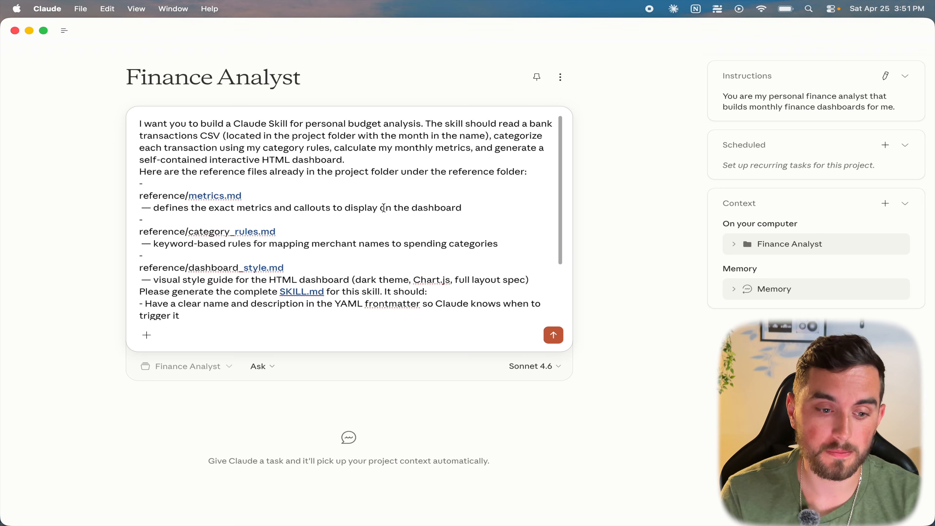
{"action": "key", "text": "super+v"}
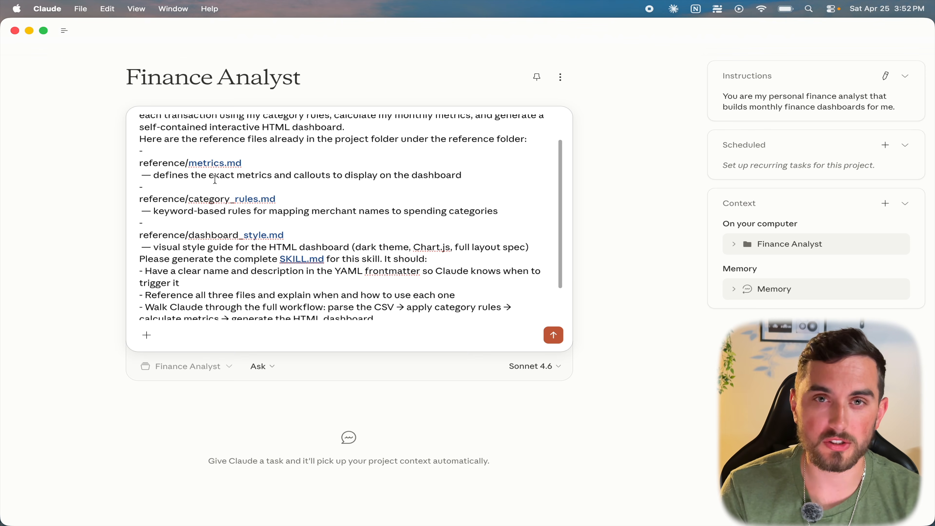
{"action": "scroll", "coordinate": [214, 180], "scroll_direction": "down", "scroll_amount": 2}
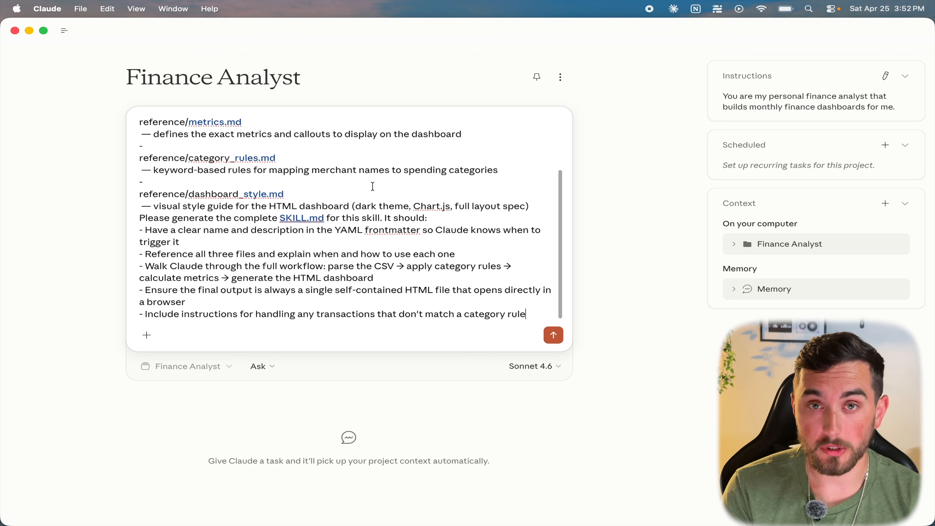
{"action": "left_click", "coordinate": [555, 335]}
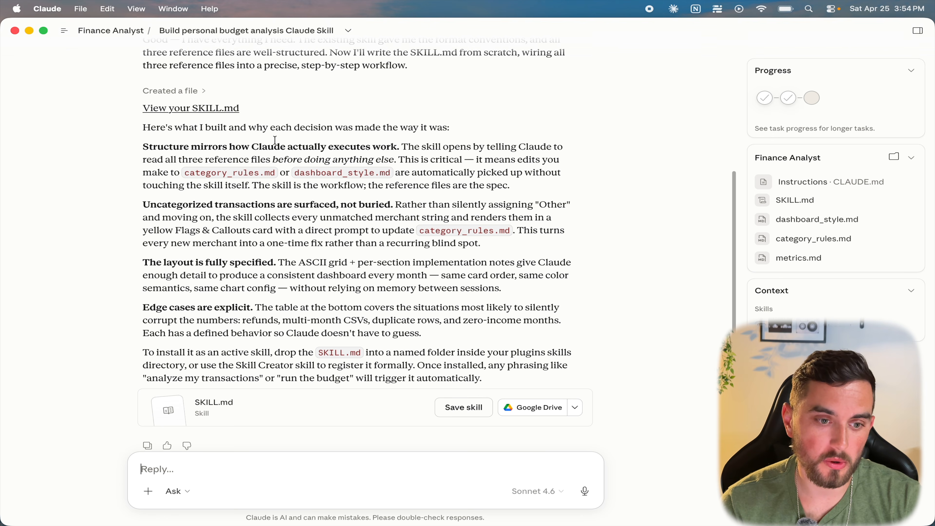
Open the generated SKILL.md, read back through its sections to the Budget Analysis Skill heading, and save the skill.
{"action": "left_click", "coordinate": [213, 110]}
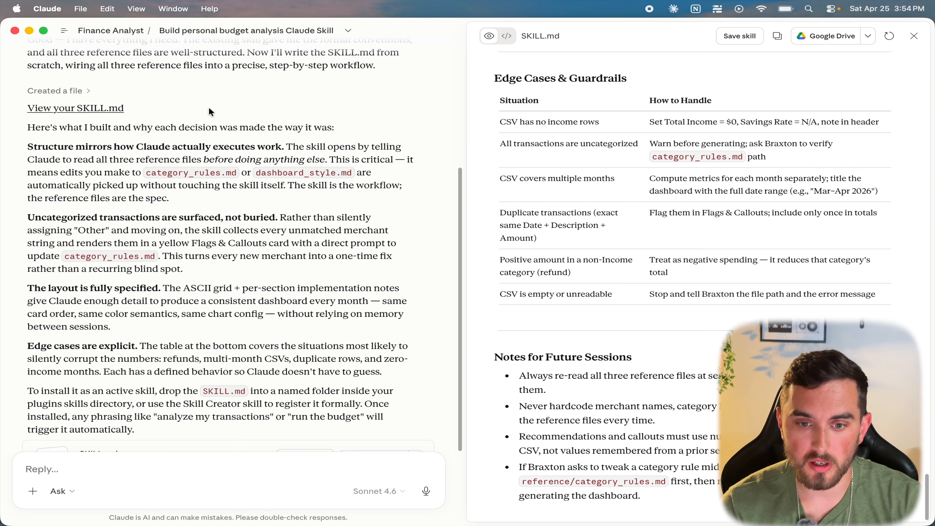
{"action": "scroll", "coordinate": [579, 222], "scroll_direction": "up", "scroll_amount": 15}
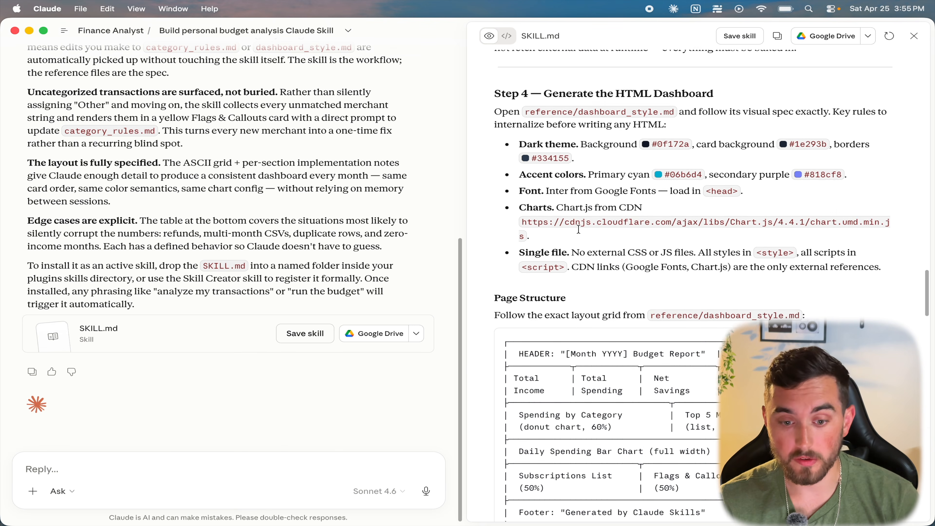
{"action": "scroll", "coordinate": [579, 232], "scroll_direction": "up", "scroll_amount": 15}
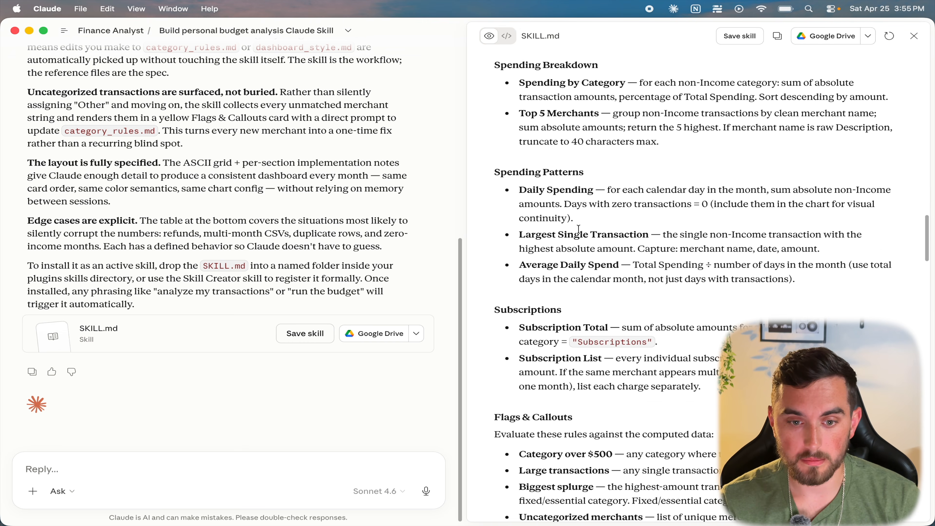
{"action": "scroll", "coordinate": [579, 229], "scroll_direction": "up", "scroll_amount": 10}
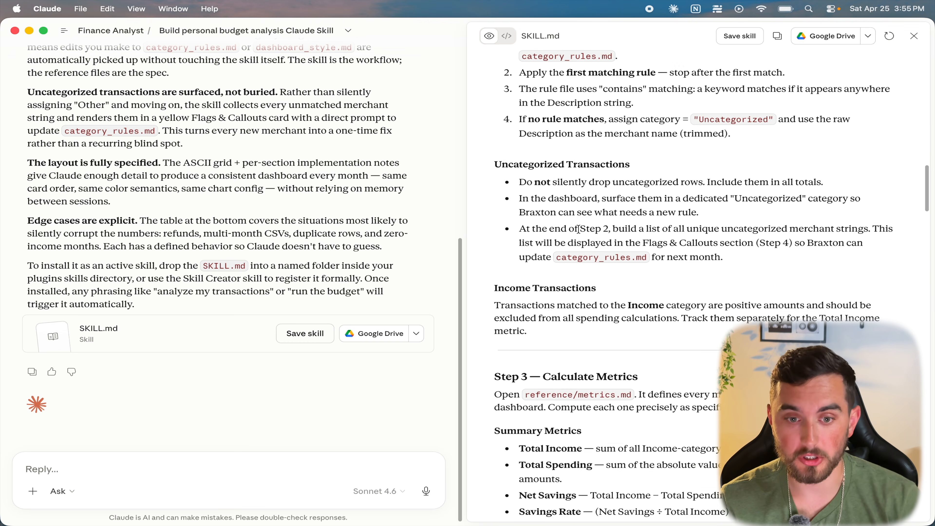
{"action": "scroll", "coordinate": [578, 230], "scroll_direction": "up", "scroll_amount": 12}
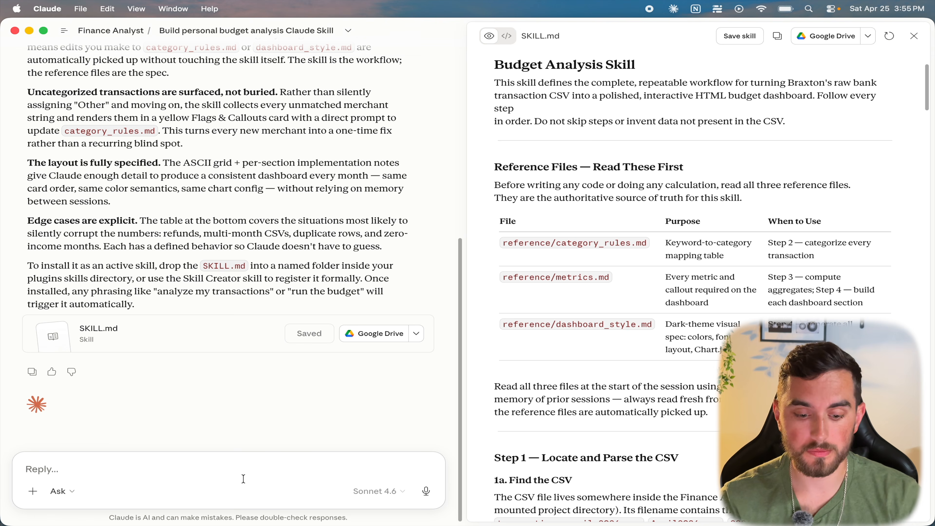
Send the request "Build a budget analysis for my april transactions" in the same conversation.
{"action": "type", "text": "Build a budget"}
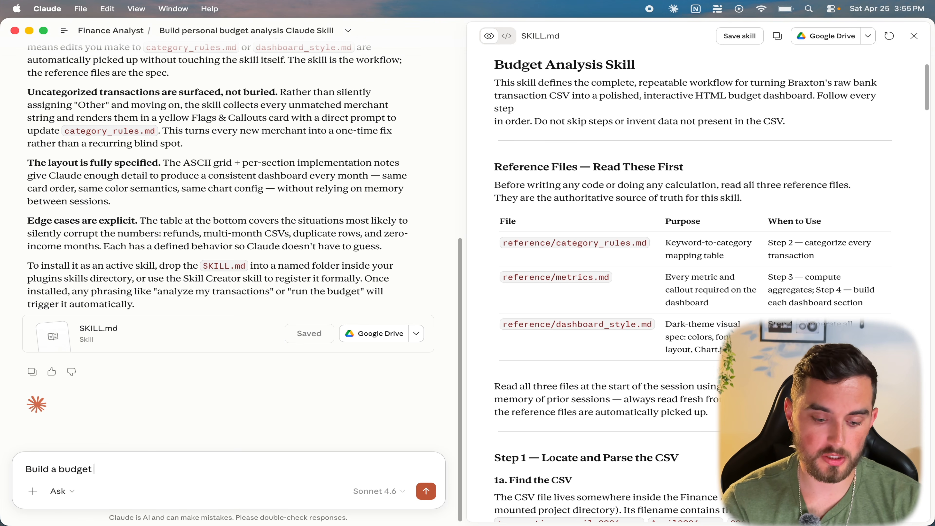
{"action": "type", "text": " analysis for "}
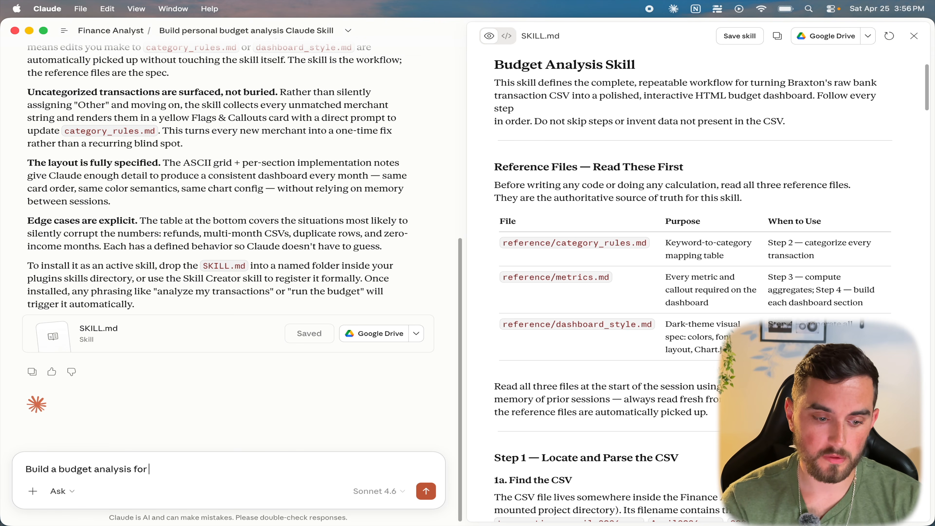
{"action": "type", "text": "my april t"}
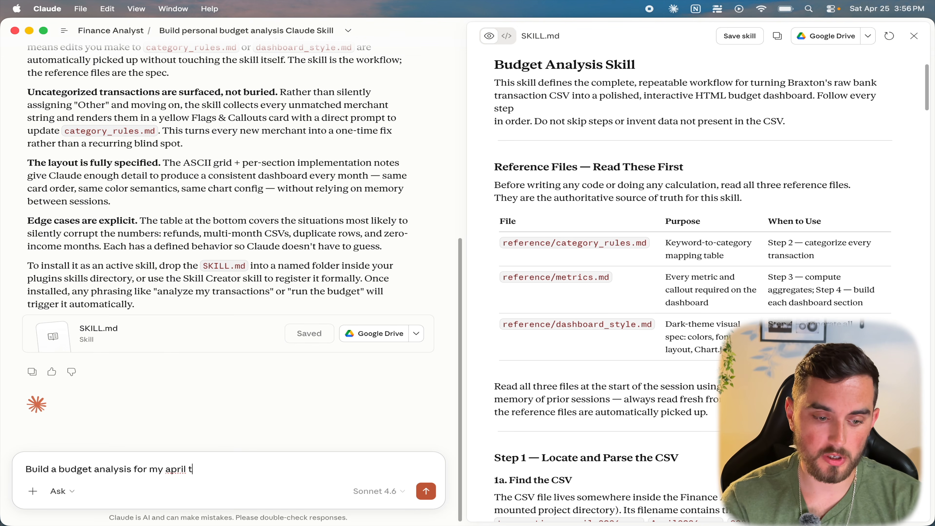
{"action": "type", "text": "ransactions"}
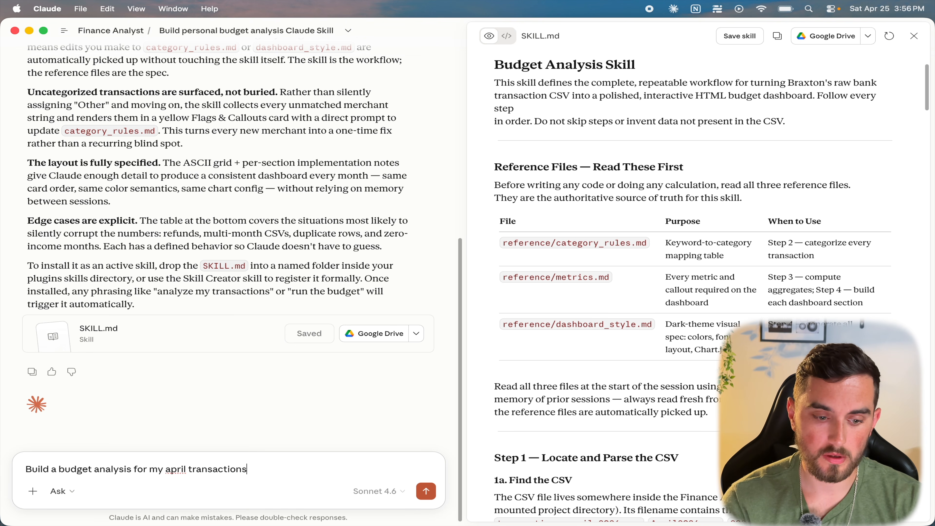
{"action": "key", "text": "Return"}
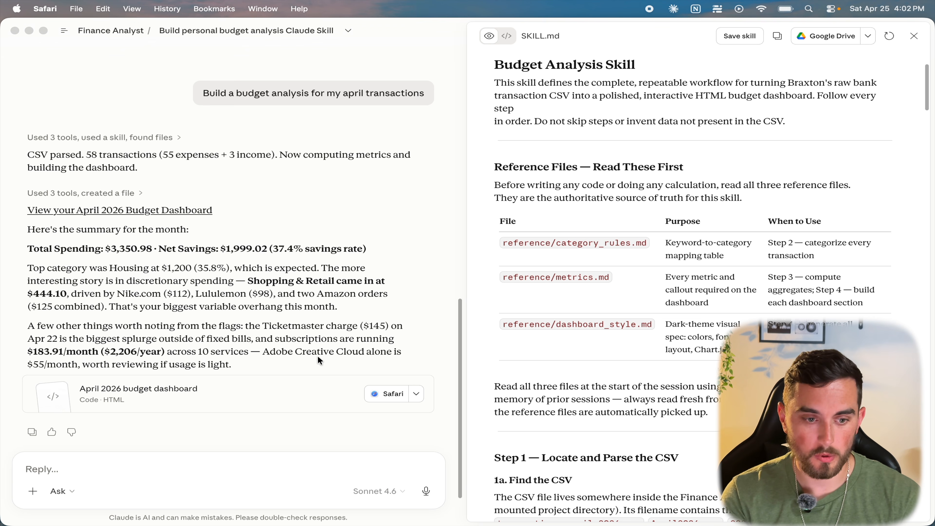
Open the April 2026 budget dashboard in Safari, review its summary cards, charts, subscriptions and callouts, and minimize it to return to Claude.
{"action": "left_click", "coordinate": [390, 397]}
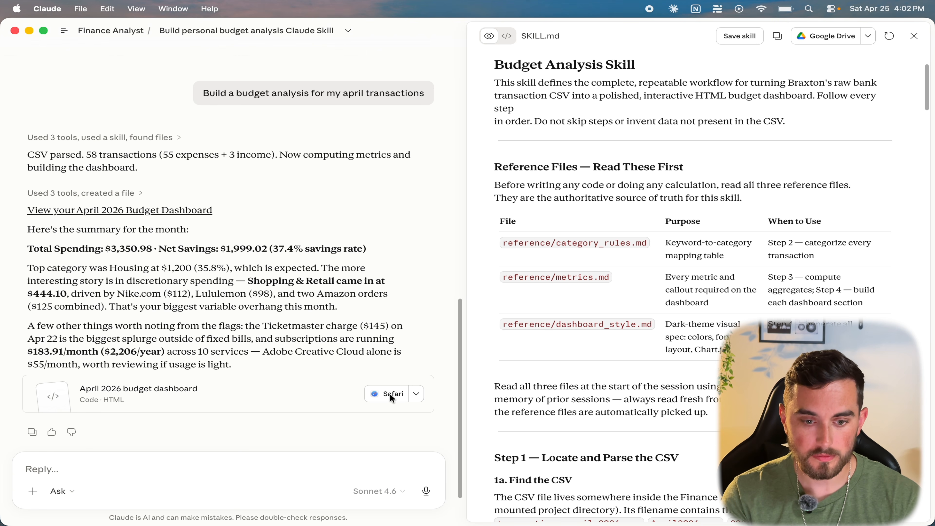
{"action": "left_click", "coordinate": [390, 395]}
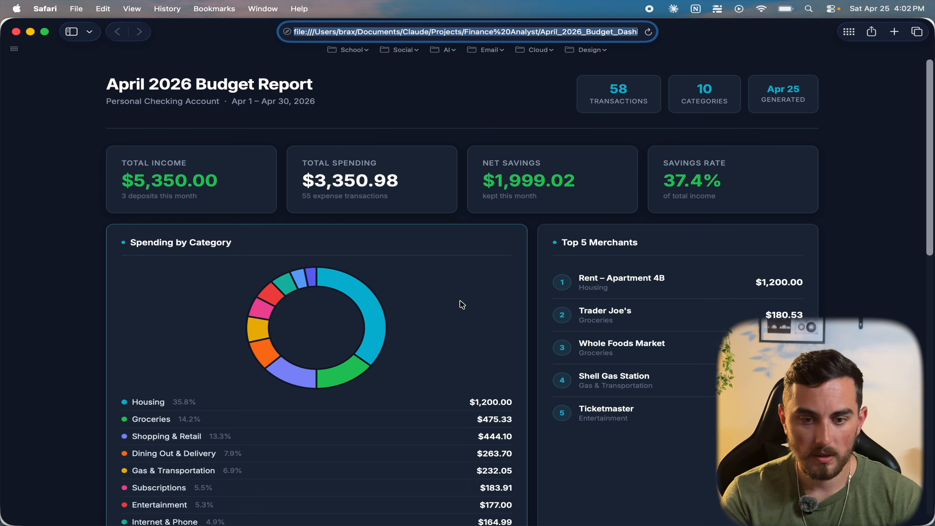
{"action": "scroll", "coordinate": [461, 304], "scroll_direction": "down", "scroll_amount": 3}
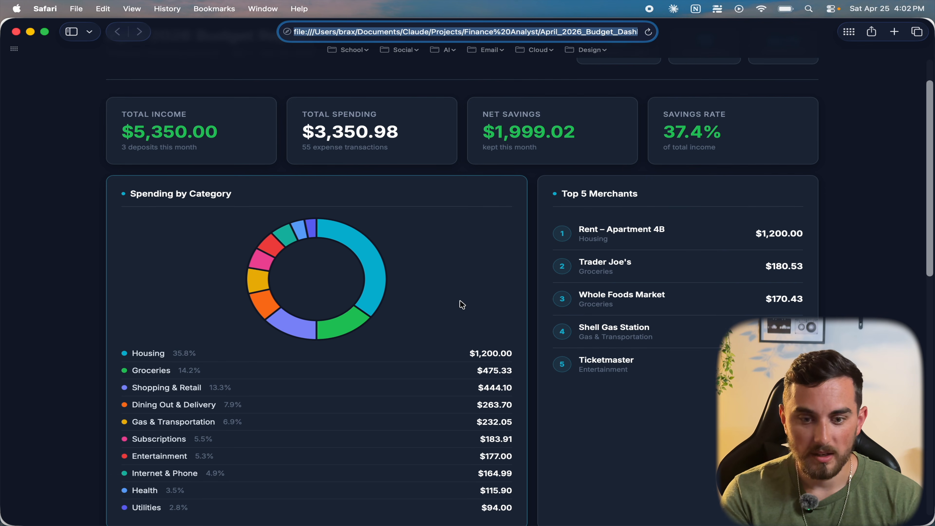
{"action": "scroll", "coordinate": [462, 304], "scroll_direction": "down", "scroll_amount": 2}
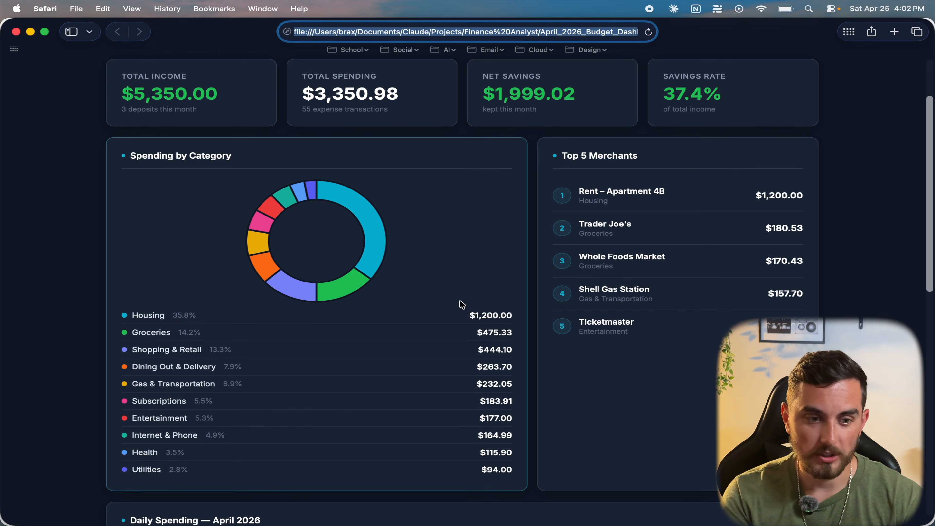
{"action": "scroll", "coordinate": [462, 304], "scroll_direction": "down", "scroll_amount": 10}
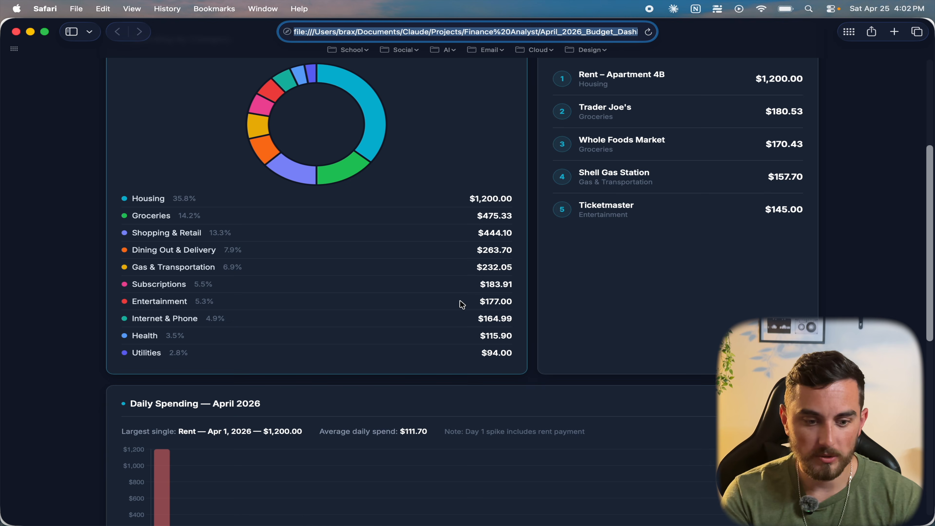
{"action": "scroll", "coordinate": [462, 304], "scroll_direction": "down", "scroll_amount": 15}
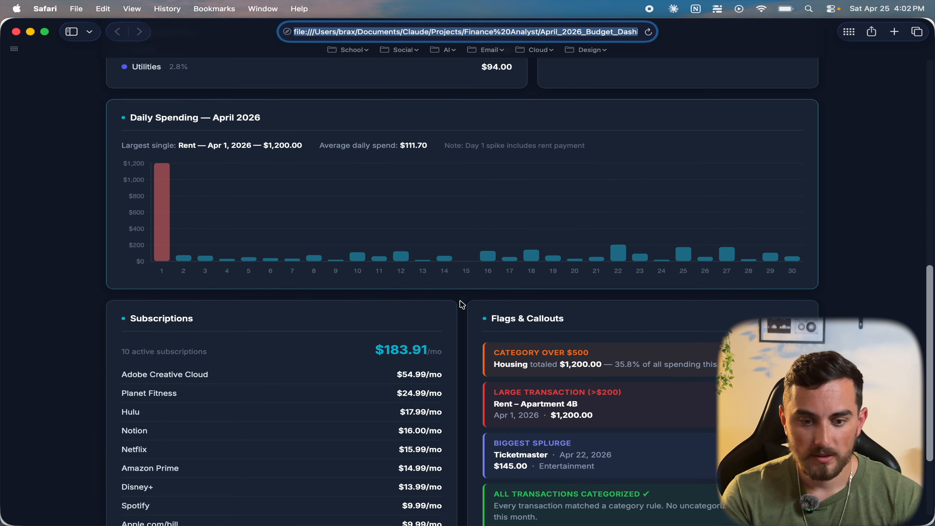
{"action": "scroll", "coordinate": [460, 301], "scroll_direction": "down", "scroll_amount": 4}
{"action": "scroll", "coordinate": [462, 304], "scroll_direction": "down", "scroll_amount": 4}
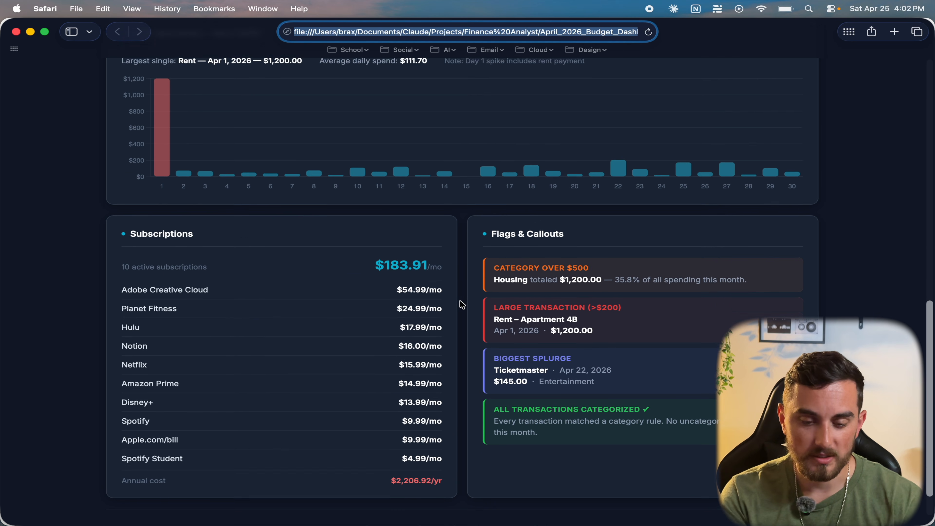
{"action": "scroll", "coordinate": [462, 304], "scroll_direction": "up", "scroll_amount": 20}
{"action": "scroll", "coordinate": [462, 304], "scroll_direction": "up", "scroll_amount": 10}
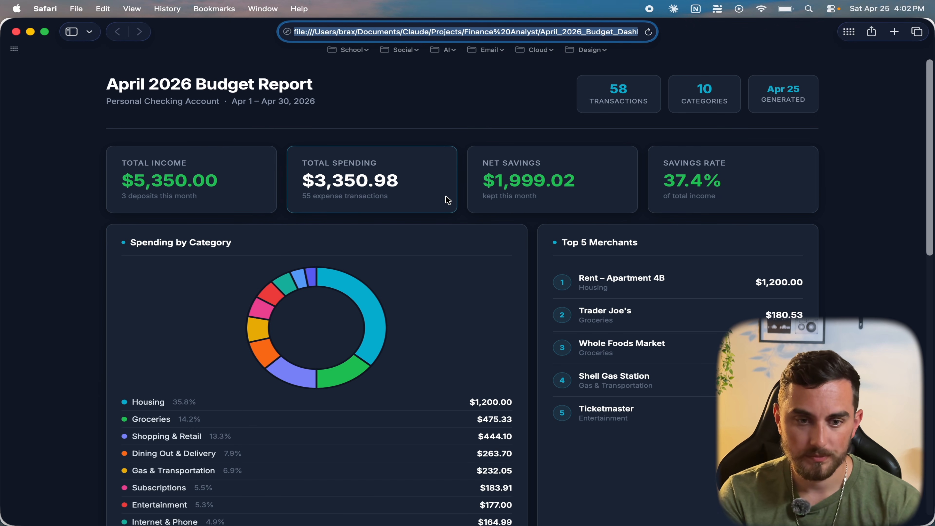
{"action": "left_click", "coordinate": [30, 32]}
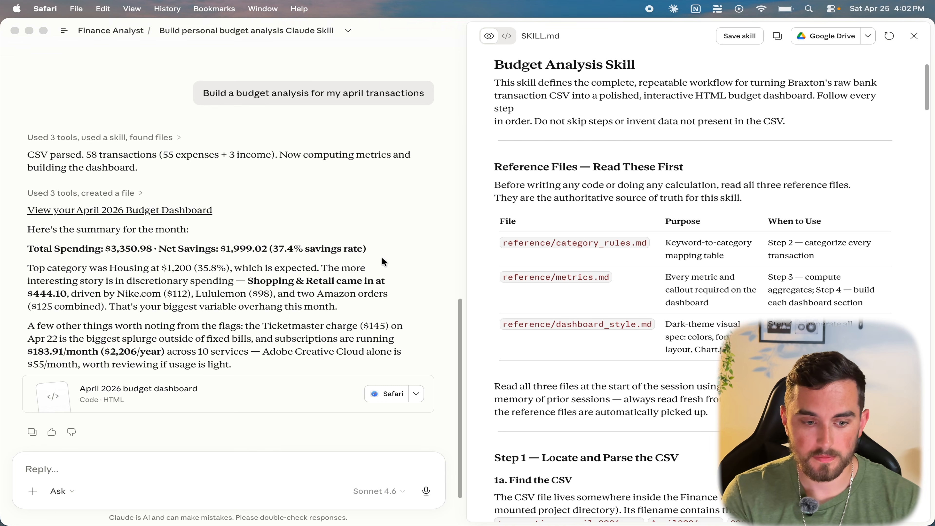